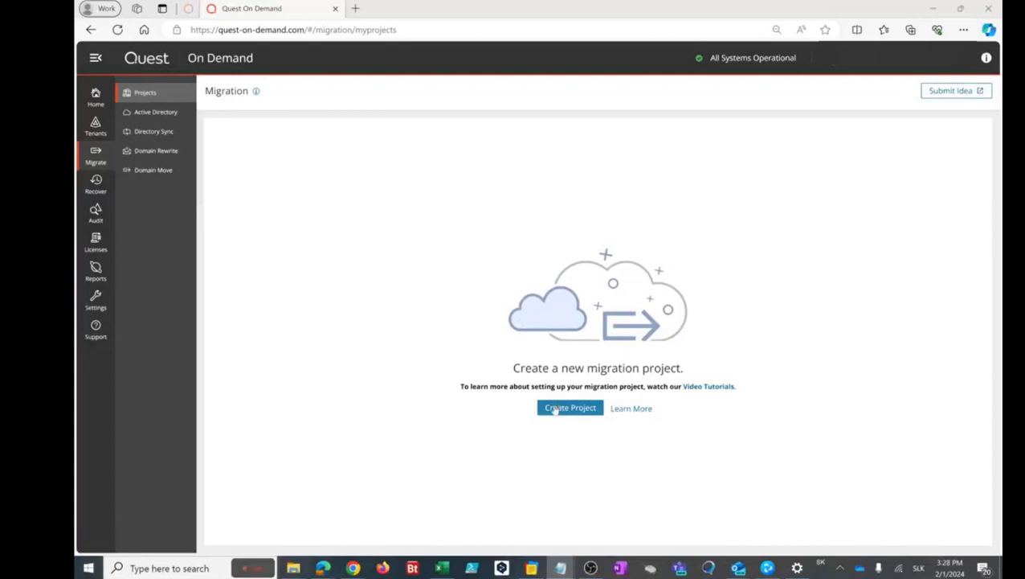
Start a new Office 365 Services migration project from the project list.
mouse_move(323, 568)
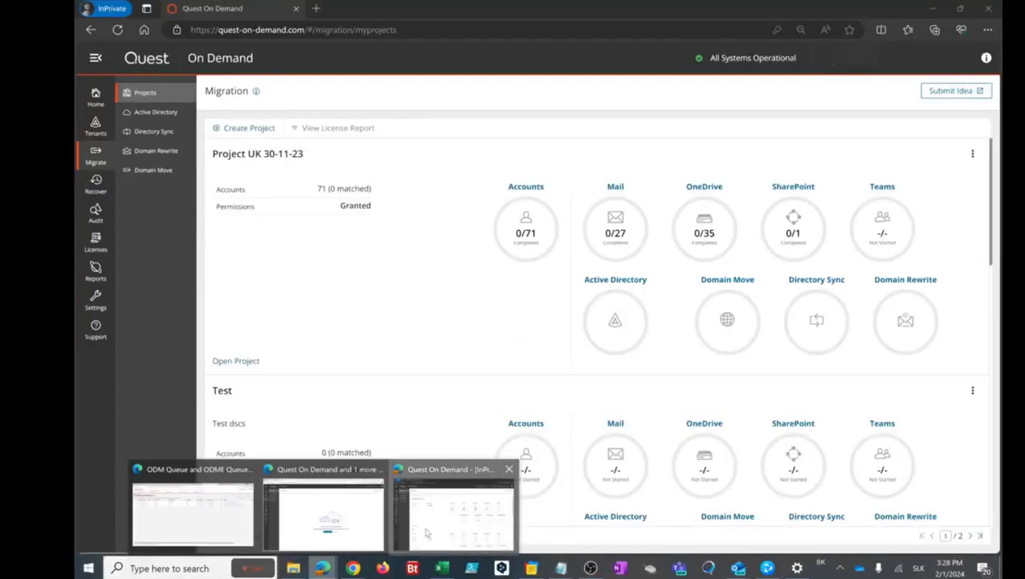
left_click(426, 533)
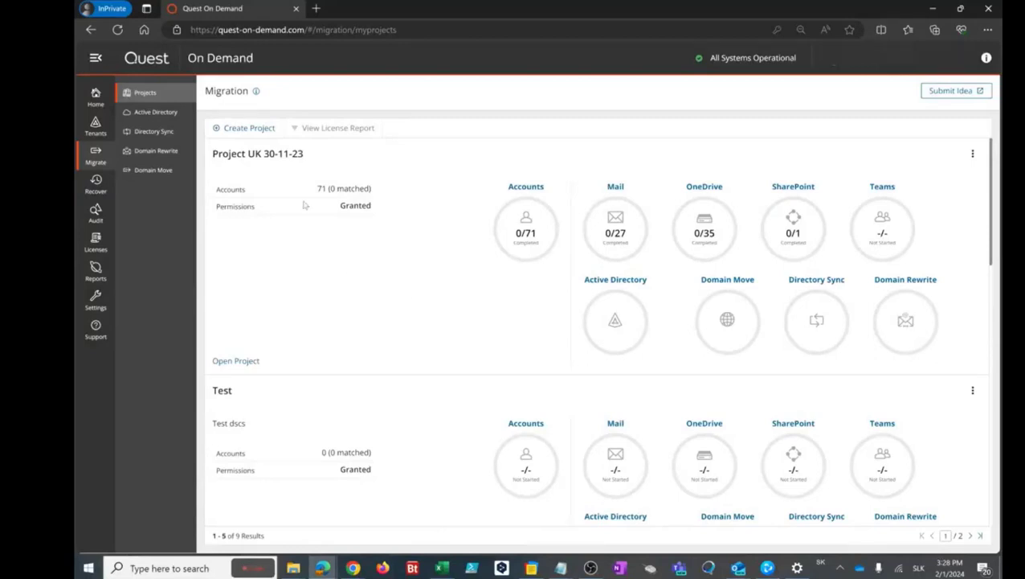
left_click(245, 128)
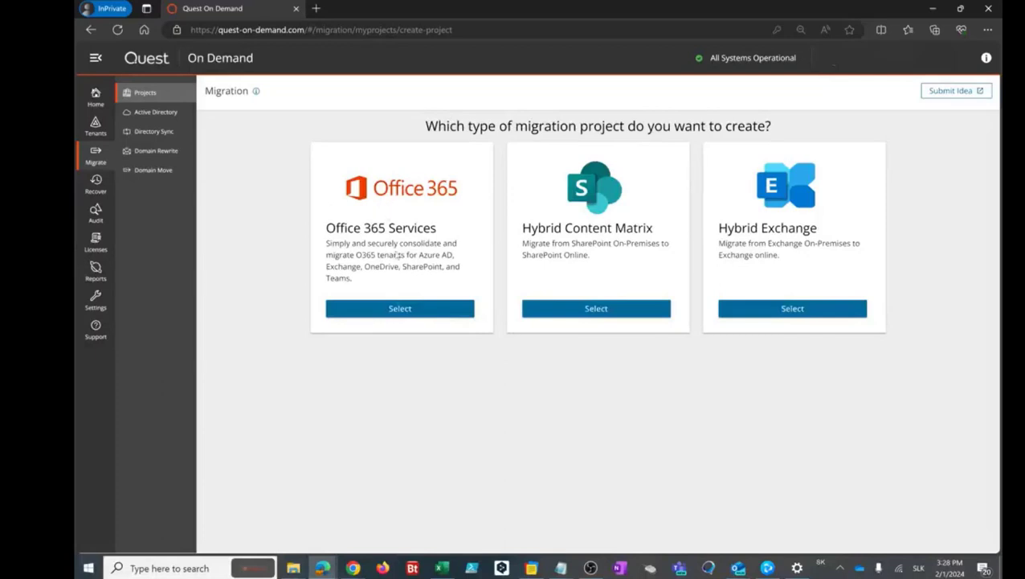
left_click(394, 310)
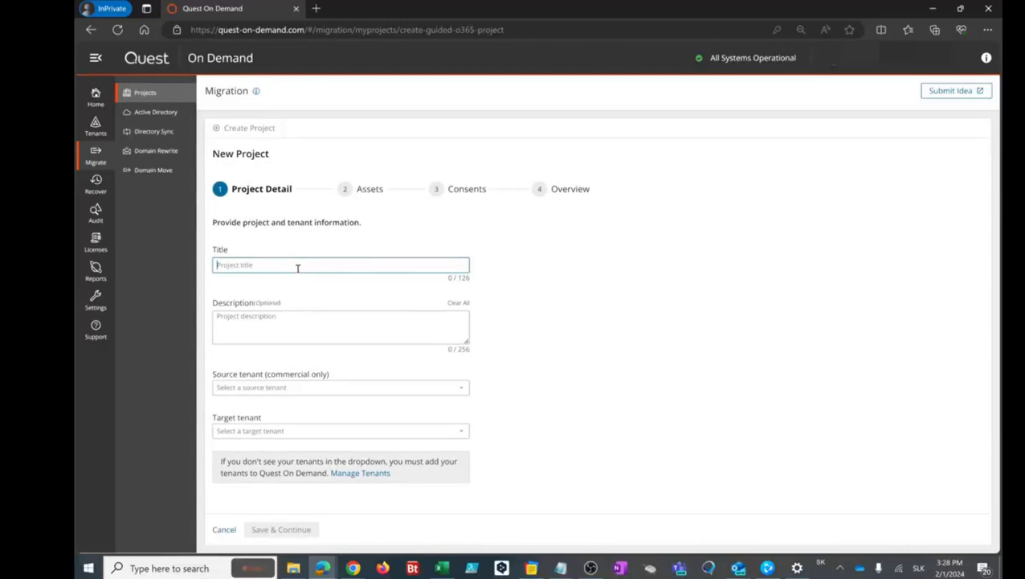
Enter project title 'test' and description 'test desc'.
type("test")
key("Tab")
type("test")
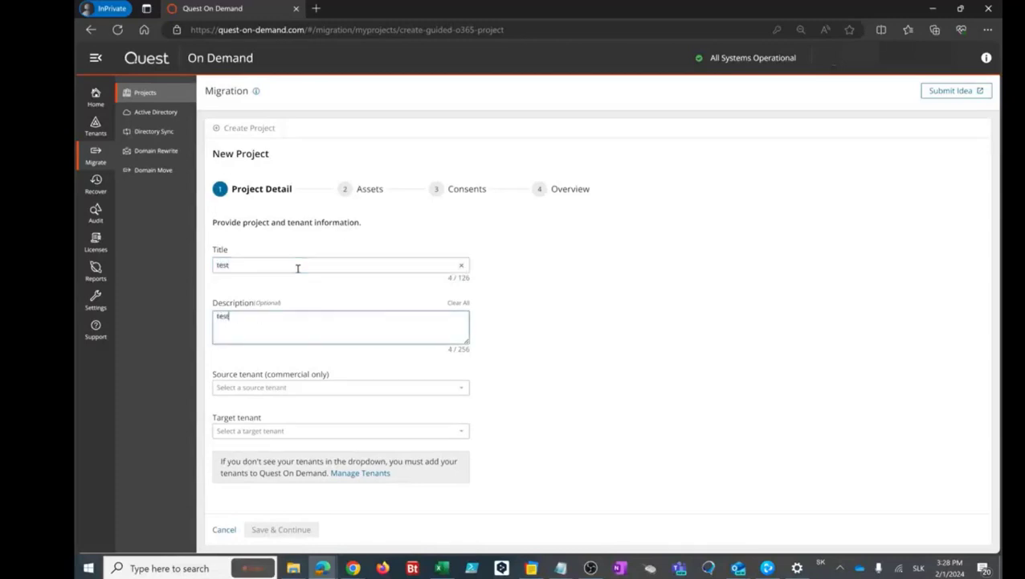
type(" desc")
key("Tab")
key("Tab")
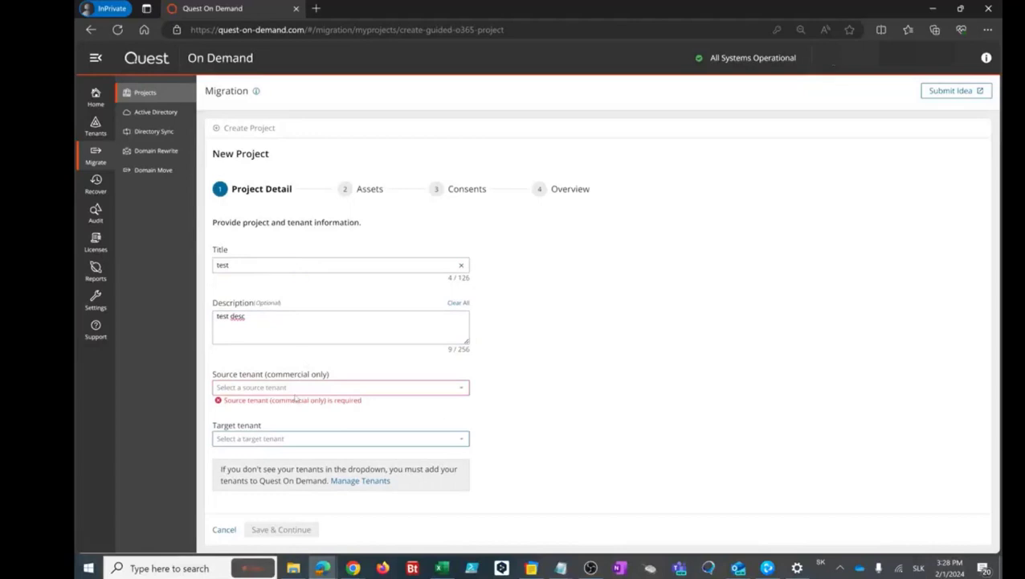
Pick the first Contoso tenant as source and the second as target, then save.
left_click(302, 389)
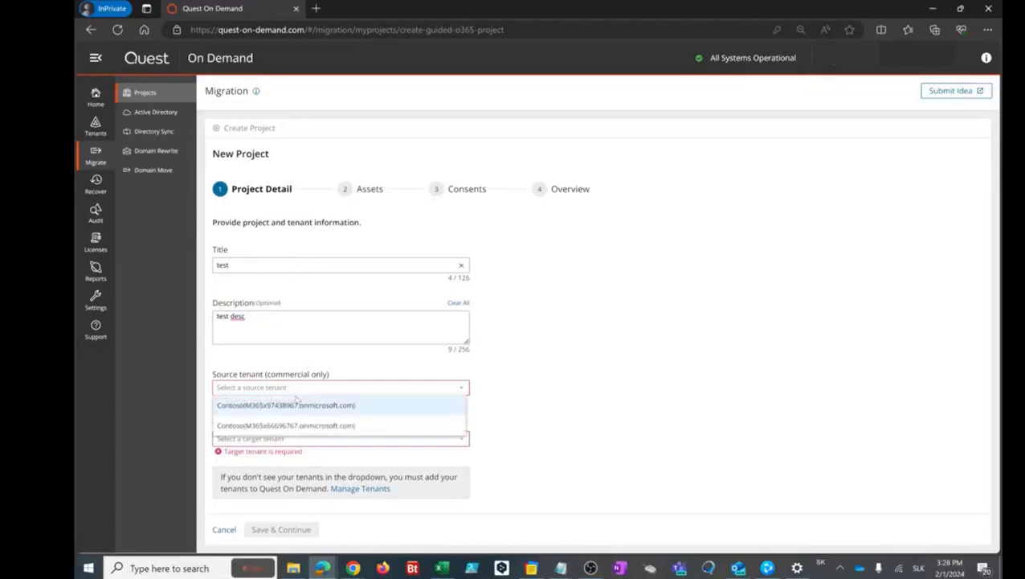
left_click(301, 410)
left_click(294, 433)
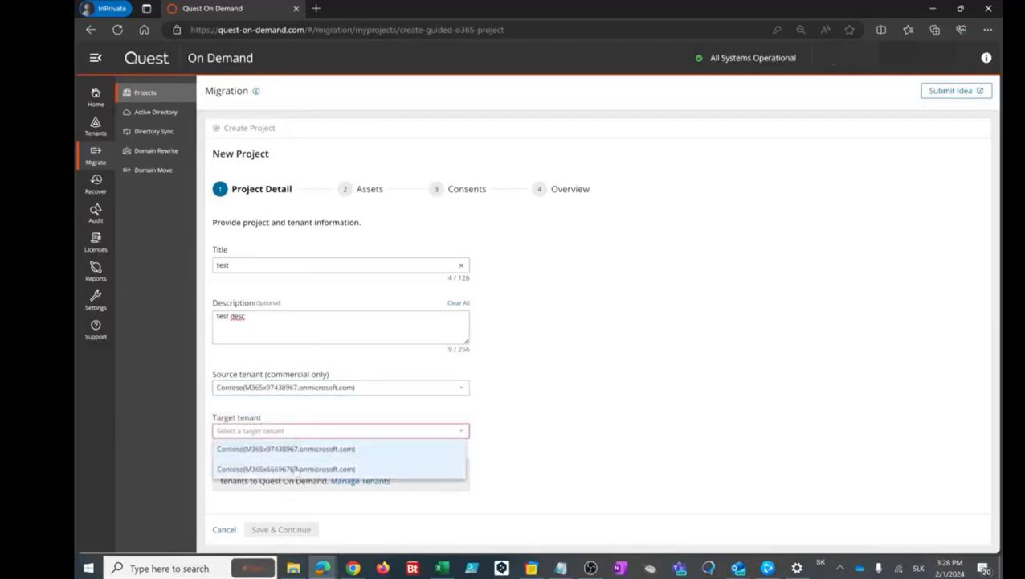
left_click(286, 468)
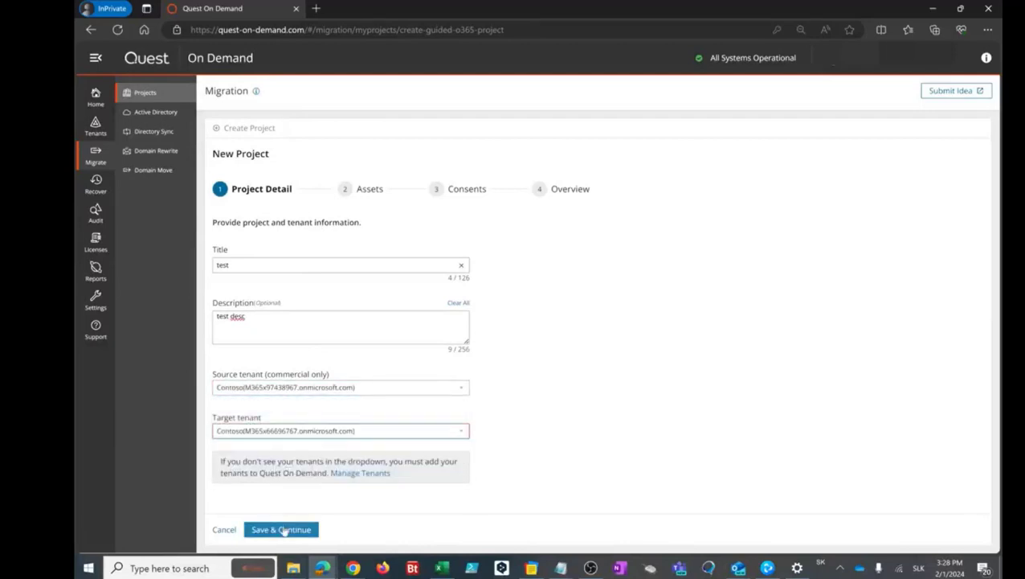
left_click(284, 531)
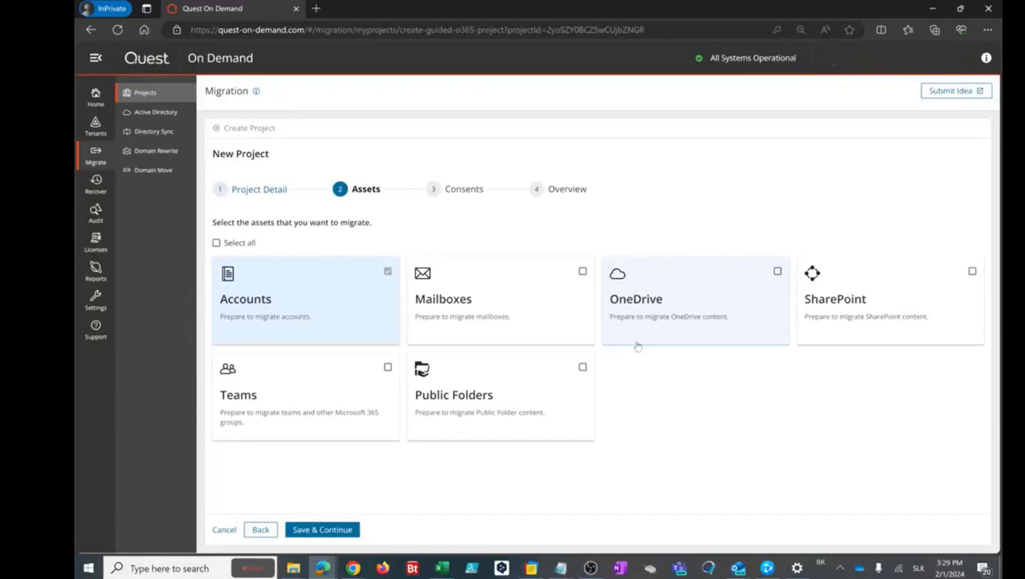
Select all six asset types and save the Assets step.
left_click(241, 244)
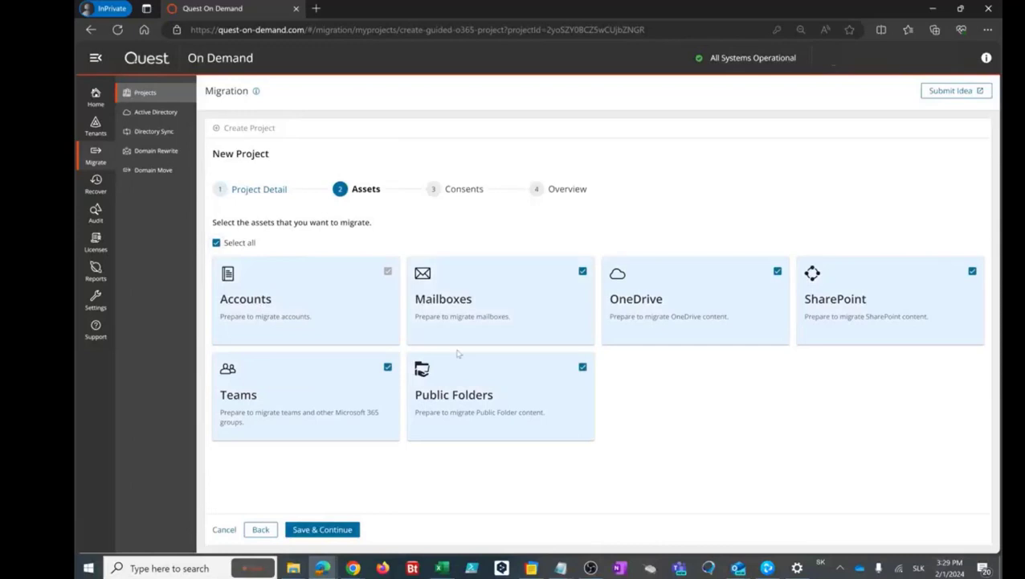
left_click(331, 533)
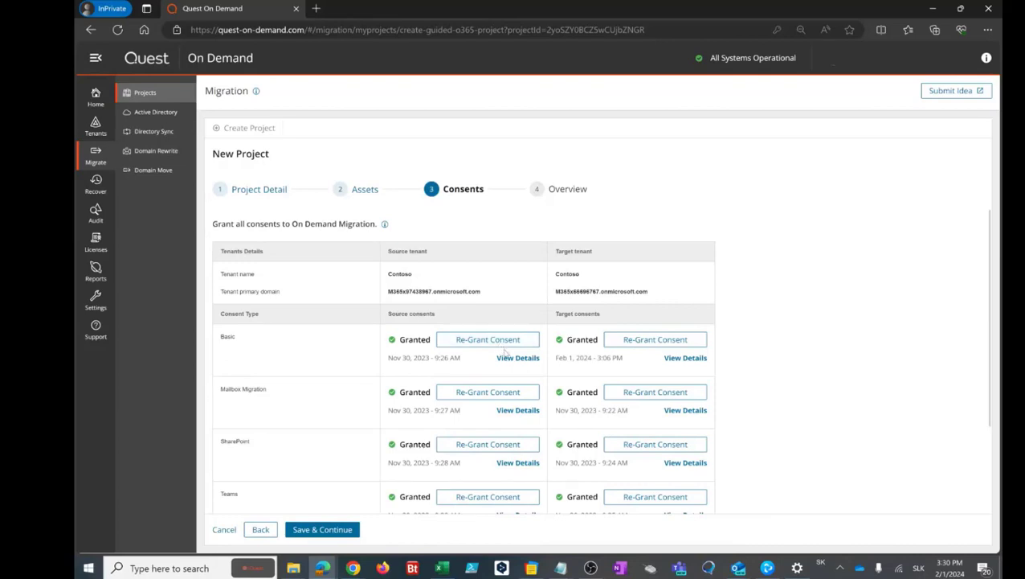
Choose 'Yes, Proceed' for features needing additional credentials and save.
scroll(508, 355, "down", 3)
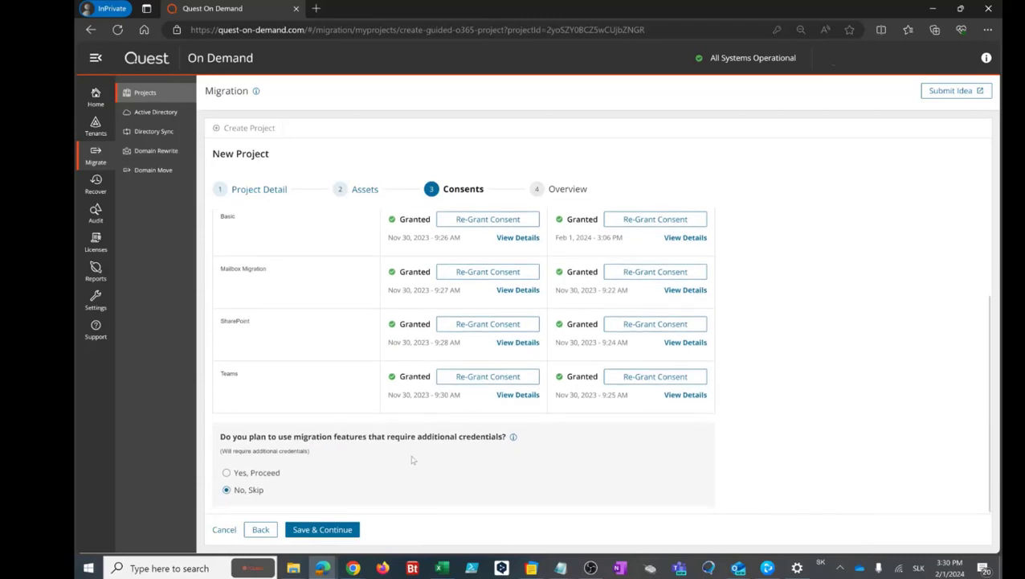
left_click(227, 473)
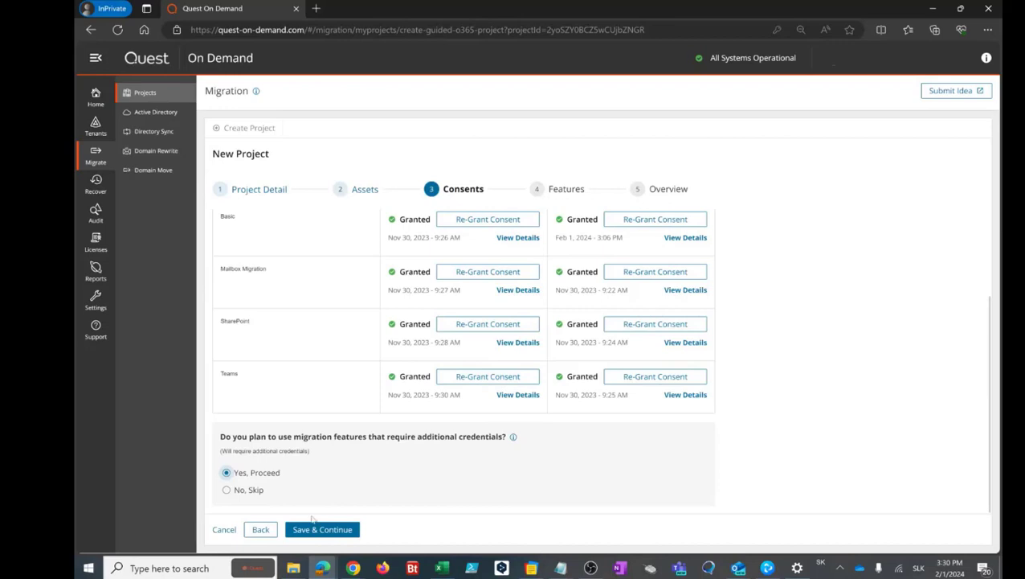
left_click(318, 531)
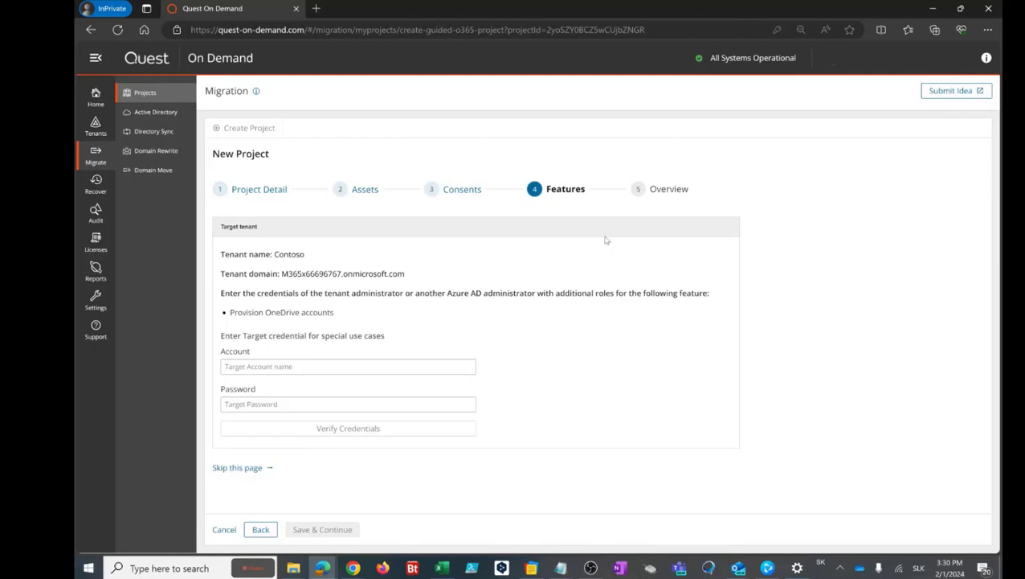
Skip the target administrator credentials page without entering an account.
left_click(303, 368)
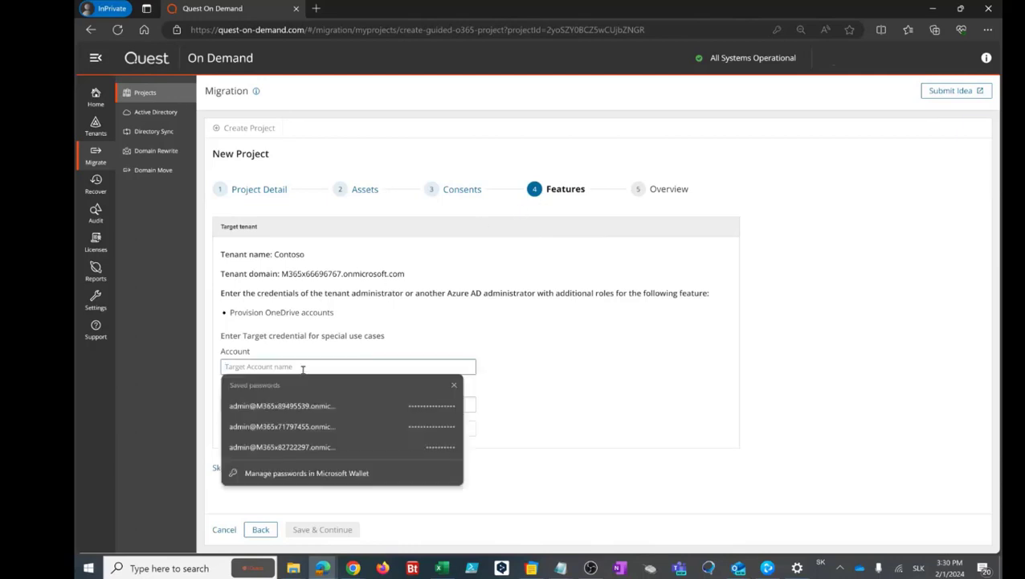
left_click(643, 336)
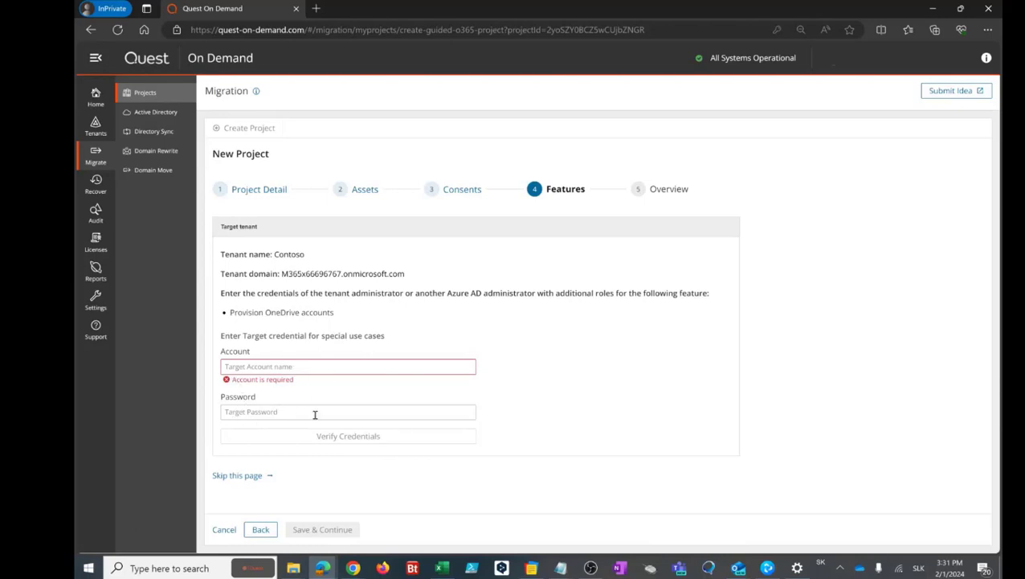
left_click(249, 475)
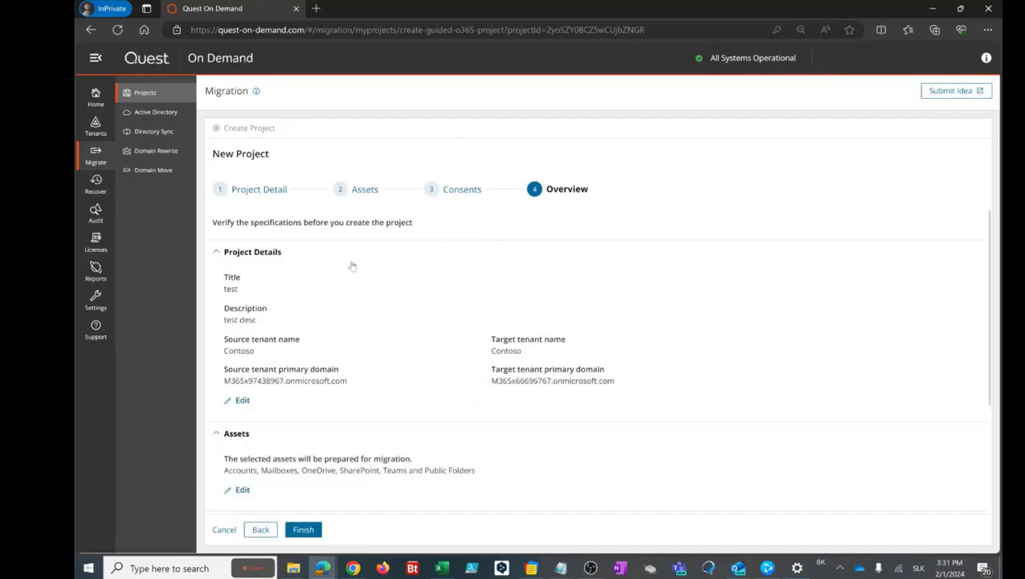
Review the Overview summary and recheck the granted consents before returning.
scroll(377, 360, "down", 2)
scroll(378, 360, "up", 2)
scroll(450, 393, "down", 2)
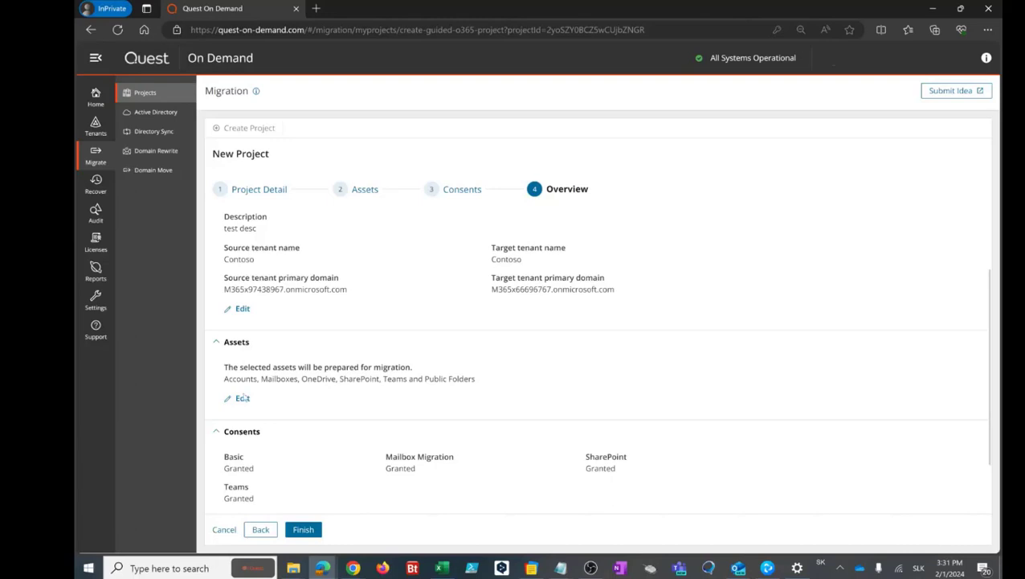
scroll(249, 386, "down", 1)
scroll(246, 386, "down", 1)
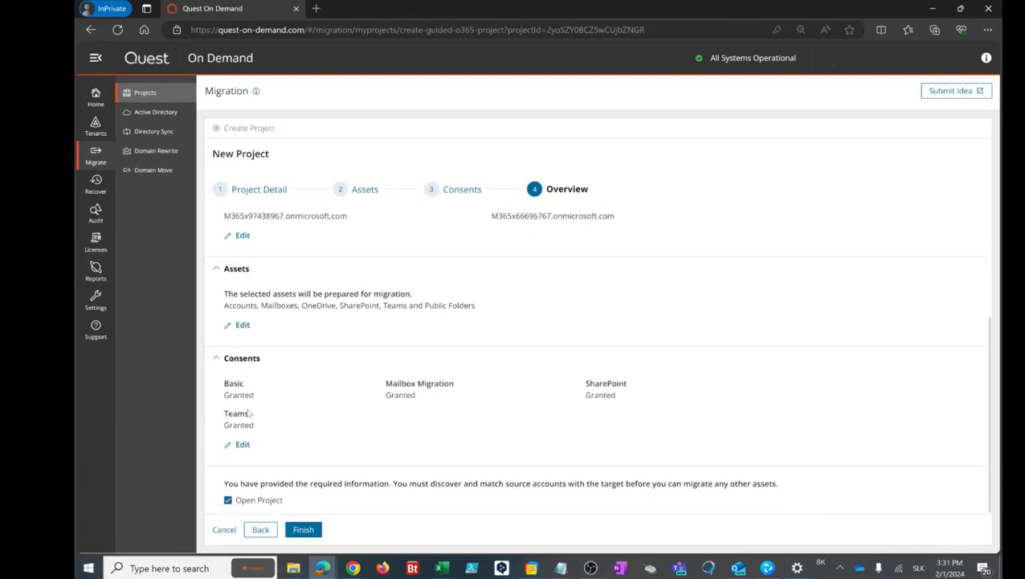
left_click(243, 445)
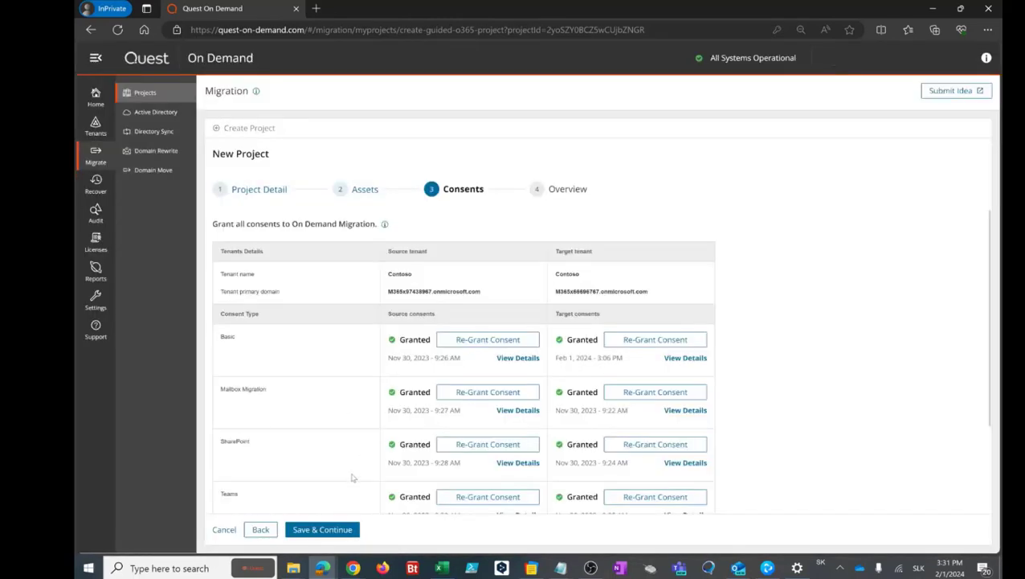
left_click(329, 528)
Keep Open Project checked so the project opens after creation.
scroll(337, 402, "down", 3)
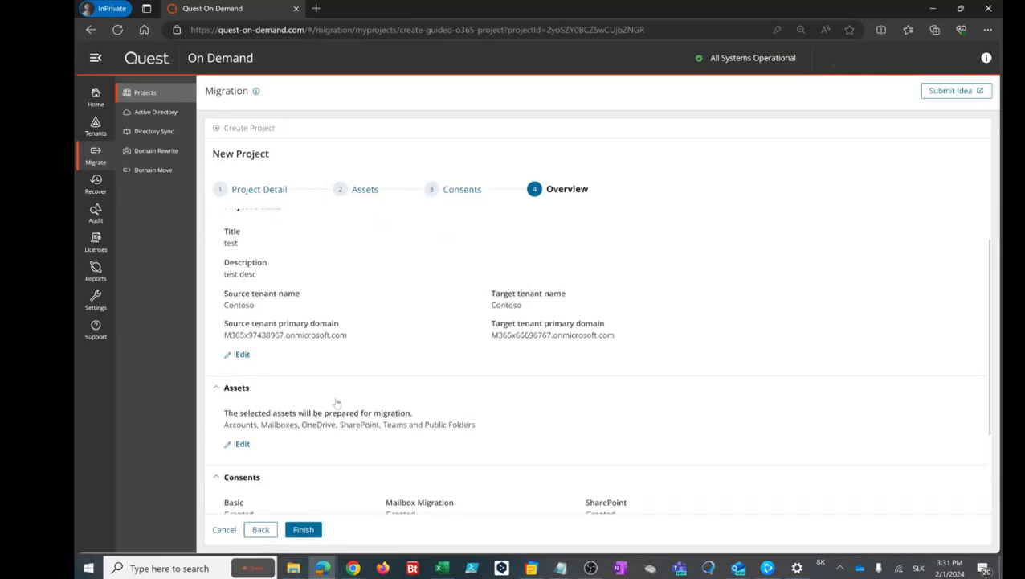
scroll(337, 402, "down", 1)
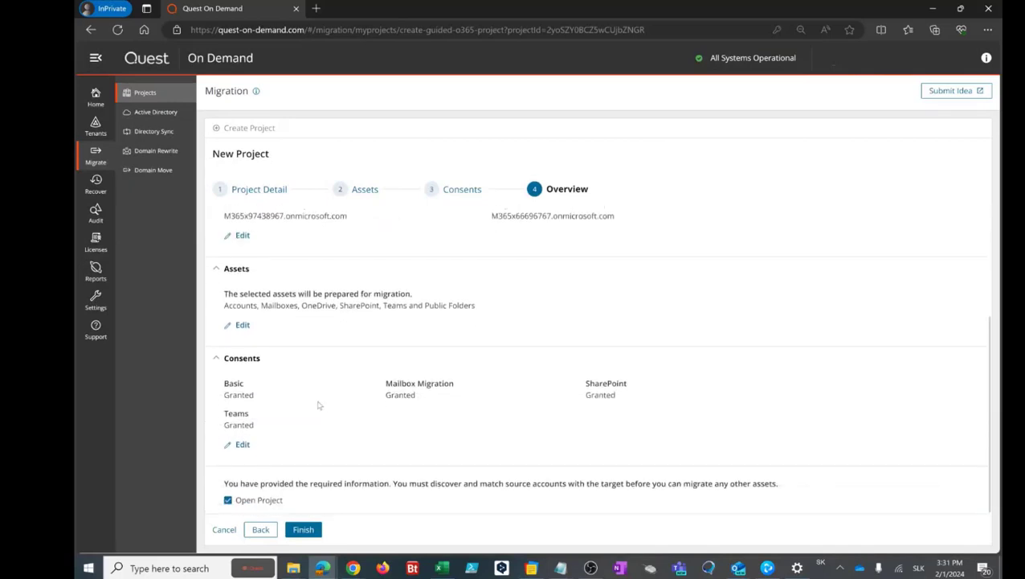
left_click(228, 502)
left_click(228, 501)
Create project 'test' and view its Accounts and User Data dashboard.
left_click(304, 532)
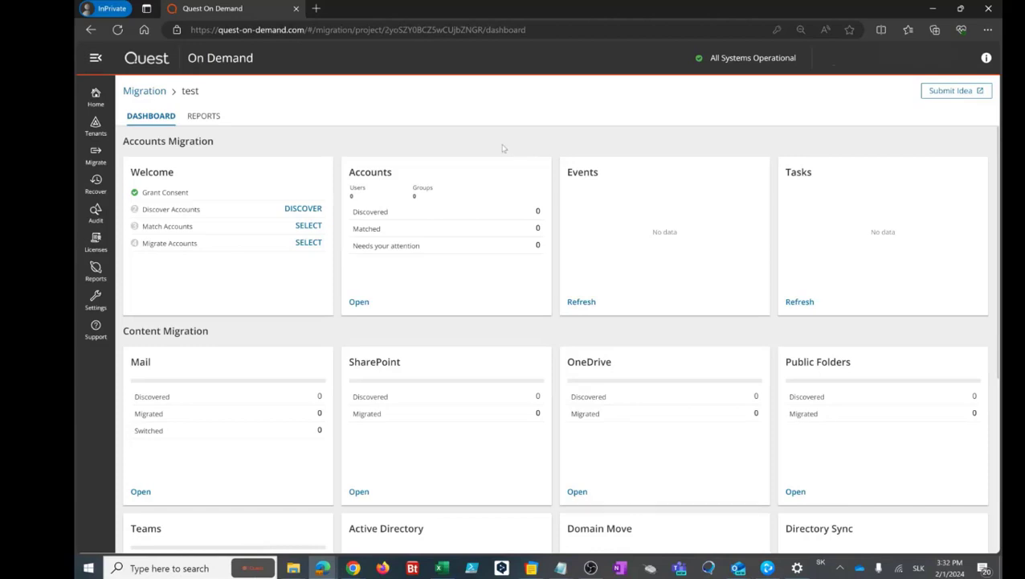
scroll(501, 149, "down", 1)
scroll(503, 148, "up", 1)
left_click(359, 174)
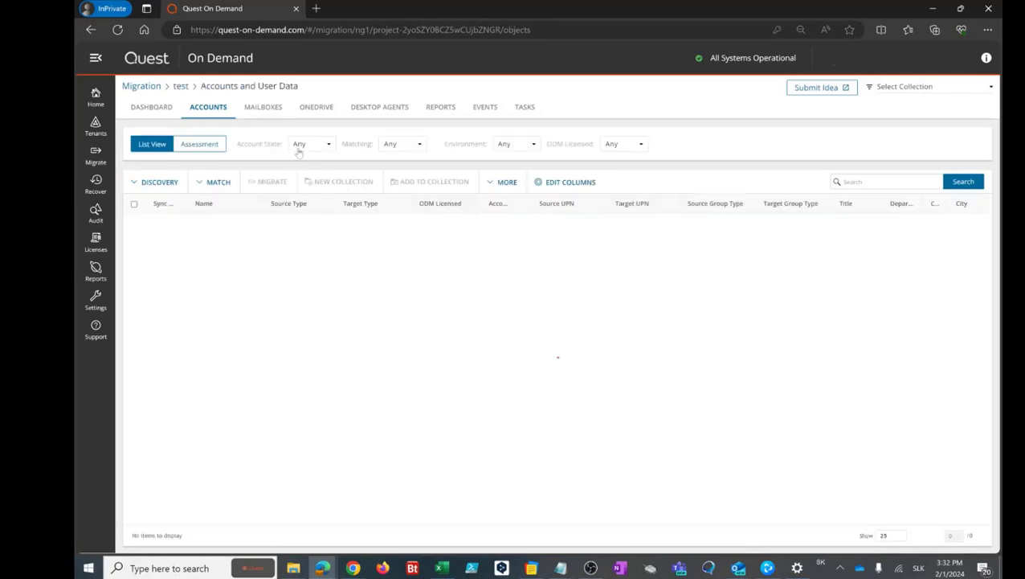
left_click(158, 109)
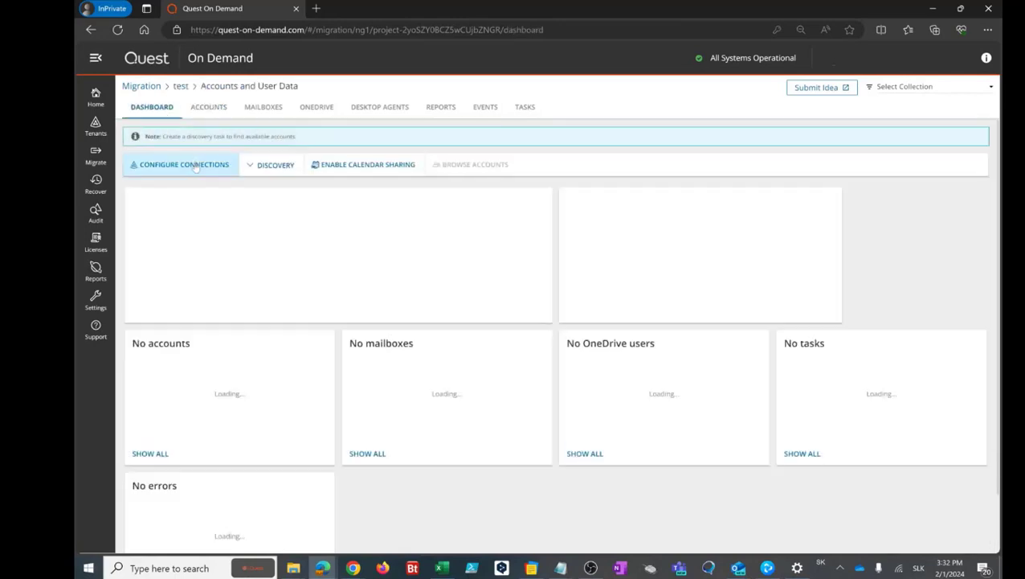
Edit and save the Target Contoso connection under Configure Connections, then finish.
left_click(195, 166)
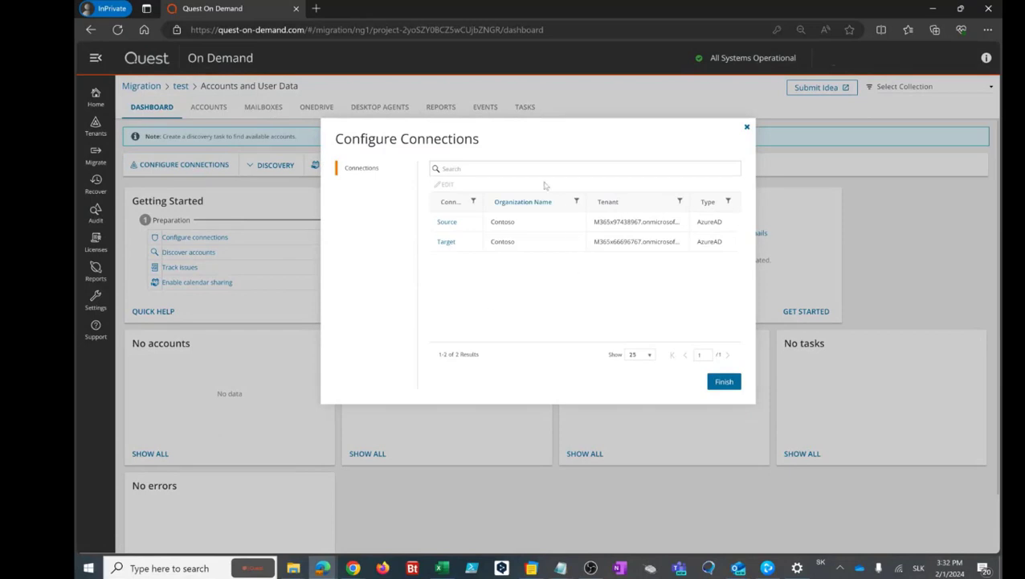
left_click(447, 242)
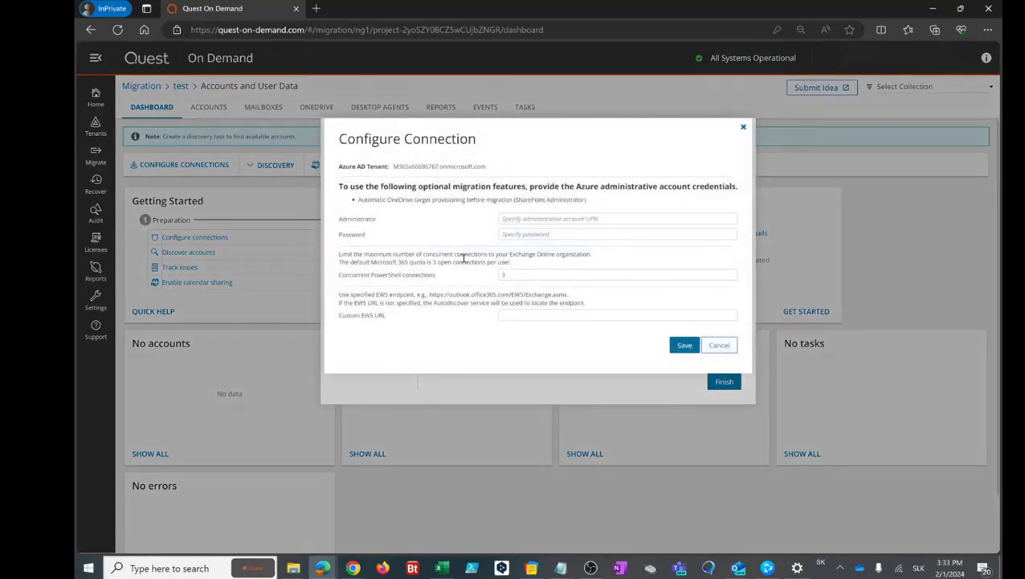
left_click(512, 218)
left_click(465, 229)
left_click(682, 346)
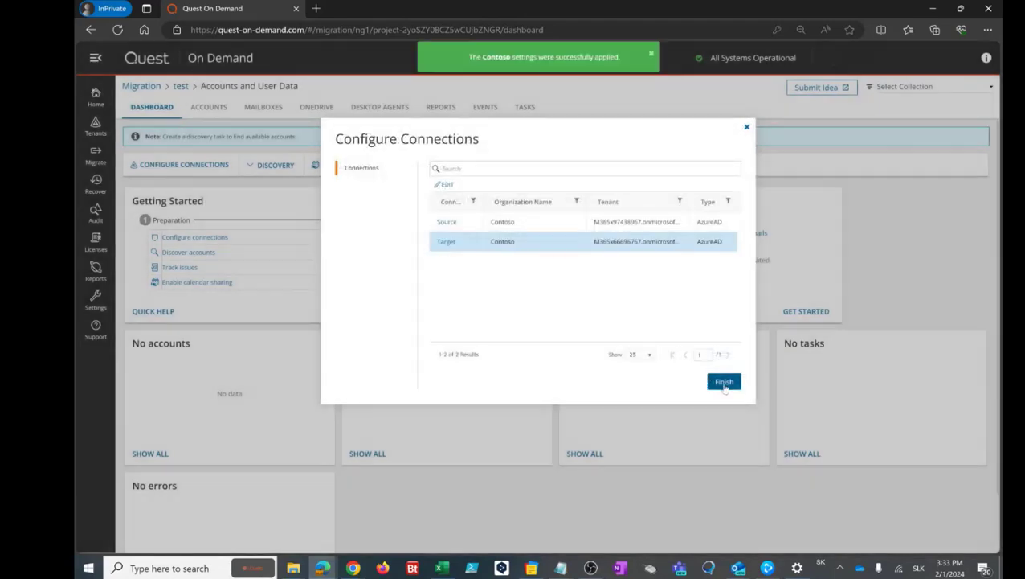
left_click(723, 382)
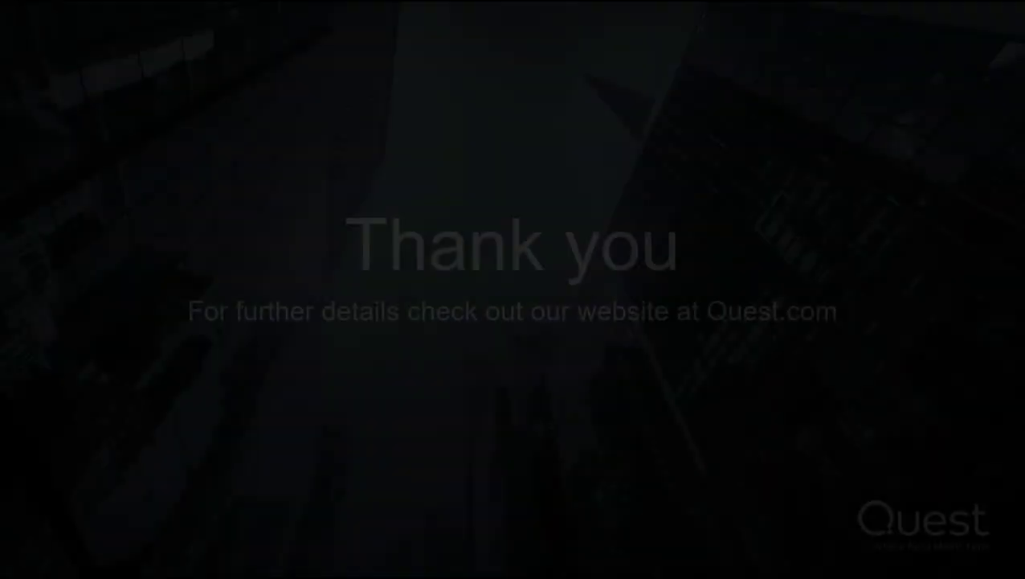